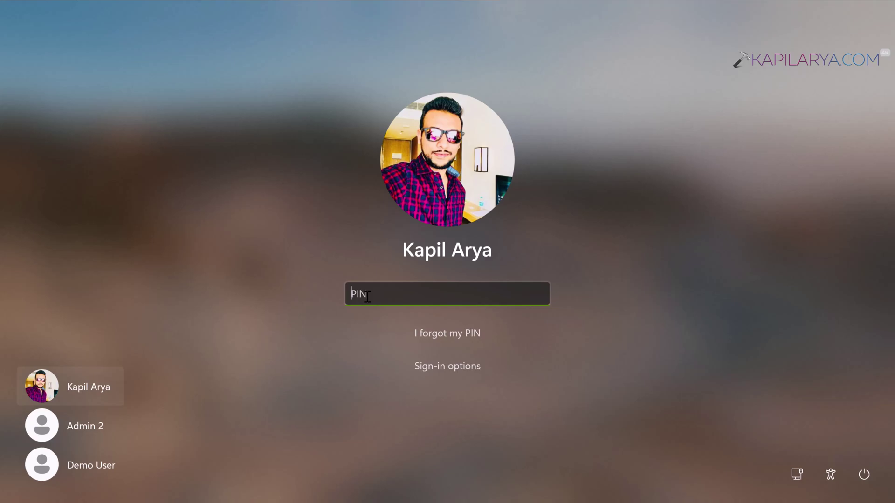
Sign in with the account PIN and launch lusrmgr.msc from Run.
{"action": "type", "text": "1234"}
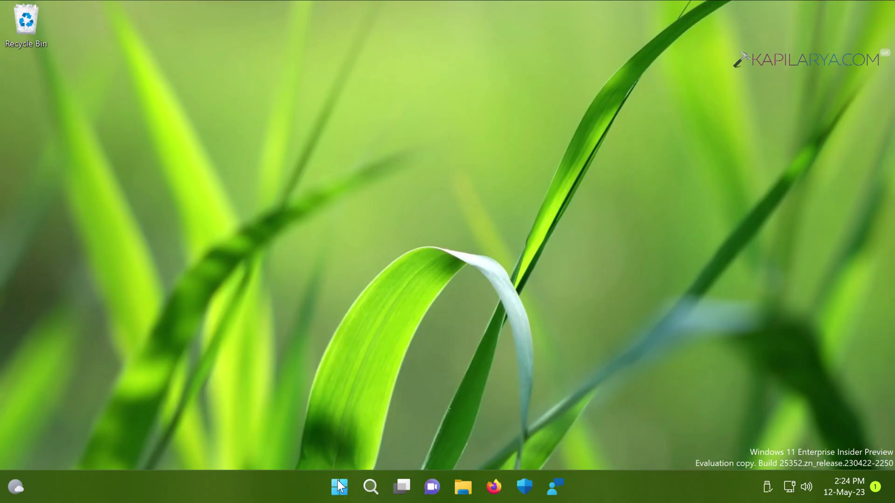
{"action": "right_click", "coordinate": [339, 487]}
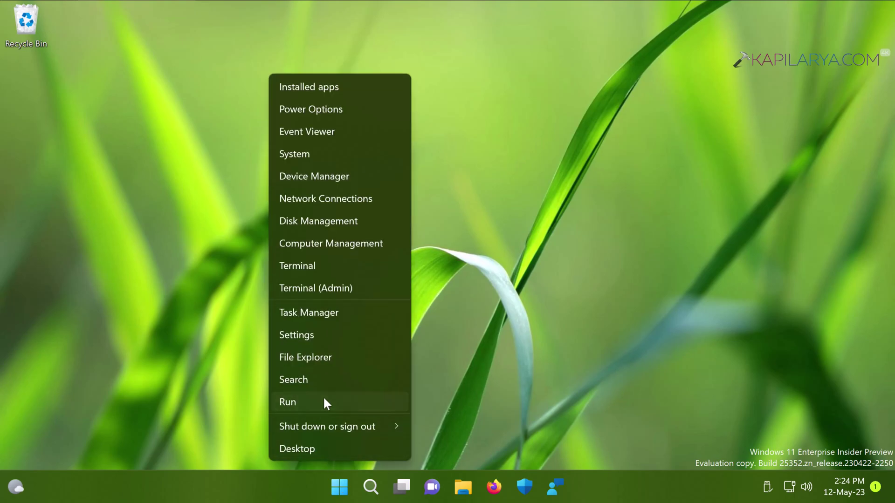
{"action": "left_click", "coordinate": [324, 401]}
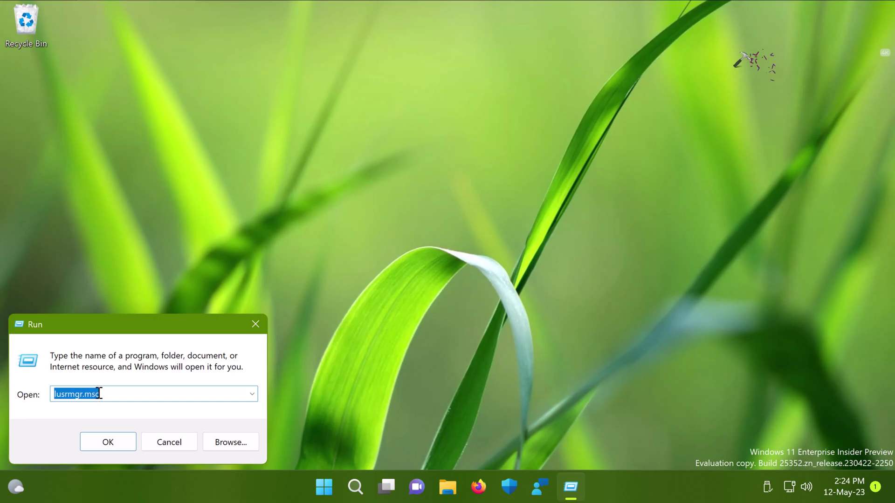
{"action": "left_click", "coordinate": [100, 442]}
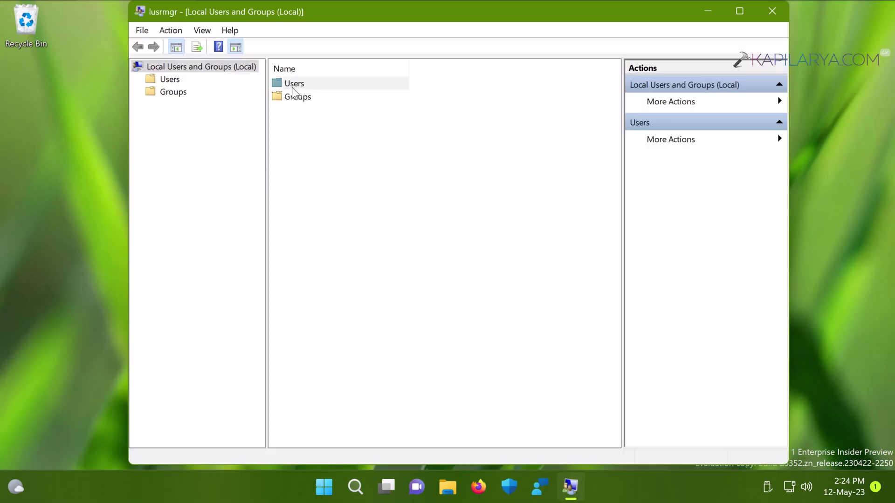
Open the Users folder and look over the Admin 2, Demo User and KA accounts.
{"action": "double_click", "coordinate": [292, 87]}
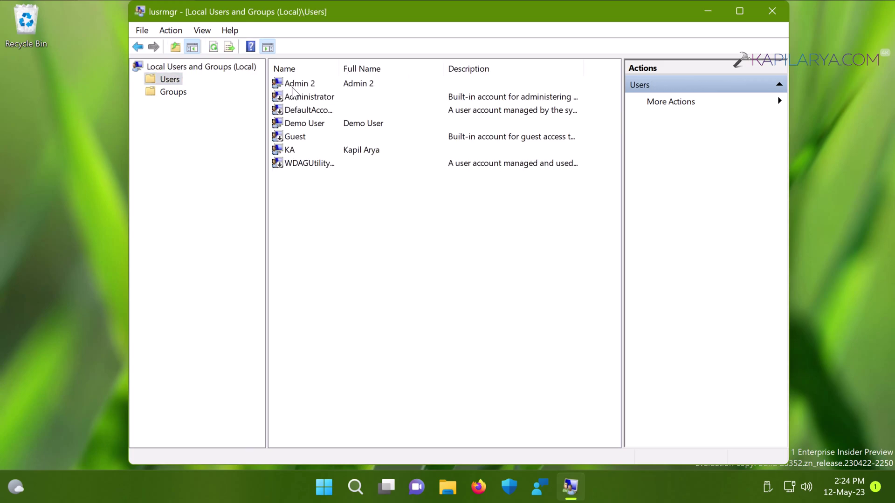
{"action": "left_click", "coordinate": [301, 85]}
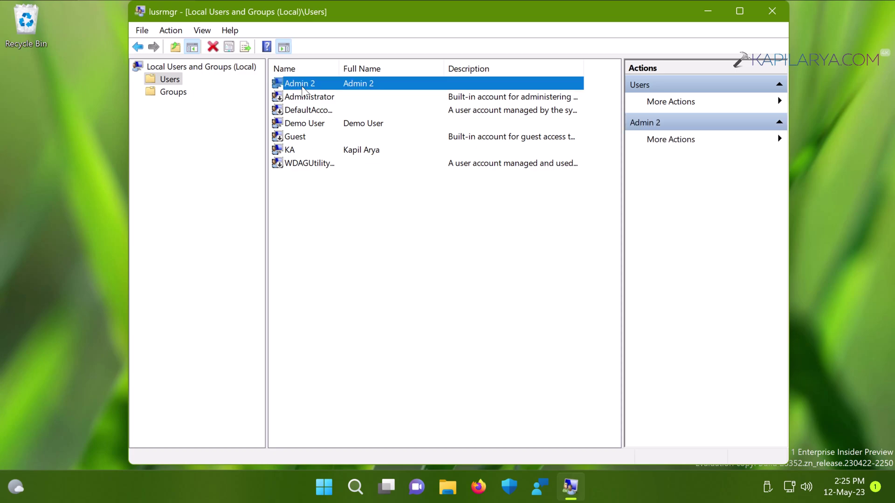
{"action": "left_click", "coordinate": [296, 126]}
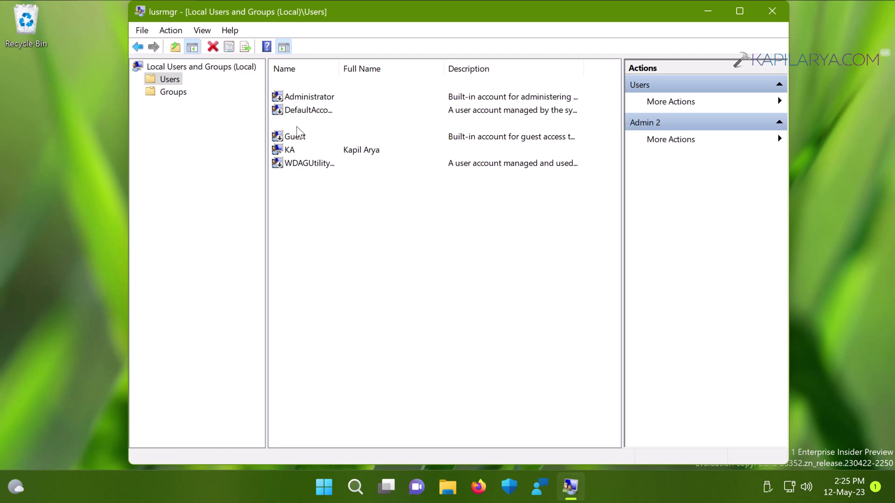
{"action": "left_click", "coordinate": [297, 152]}
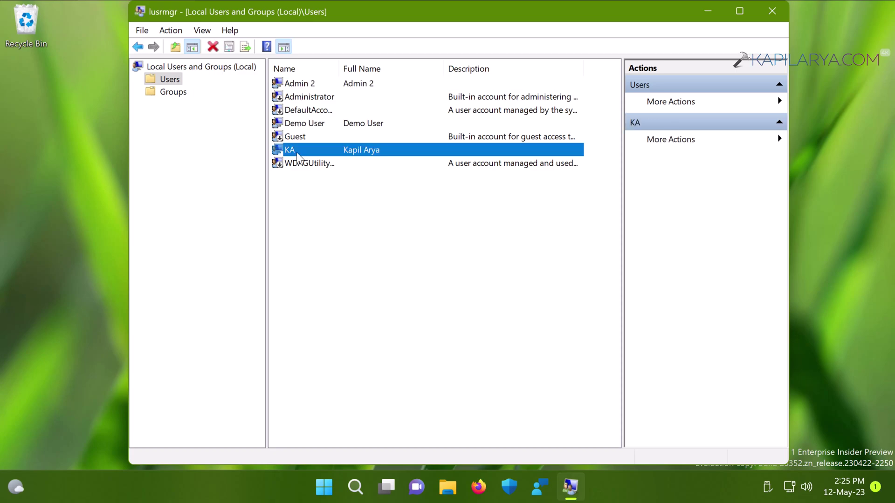
{"action": "left_click", "coordinate": [308, 123]}
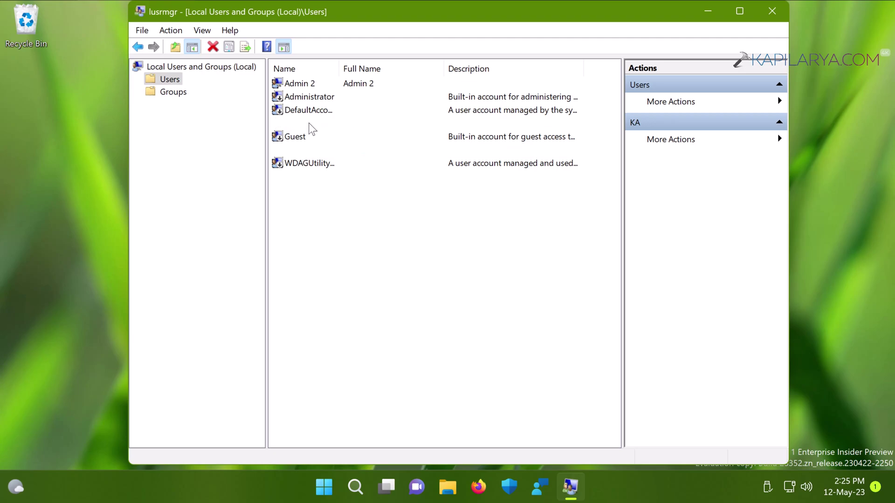
Tick 'Account is disabled' in Demo User's properties, then apply and confirm.
{"action": "double_click", "coordinate": [310, 128]}
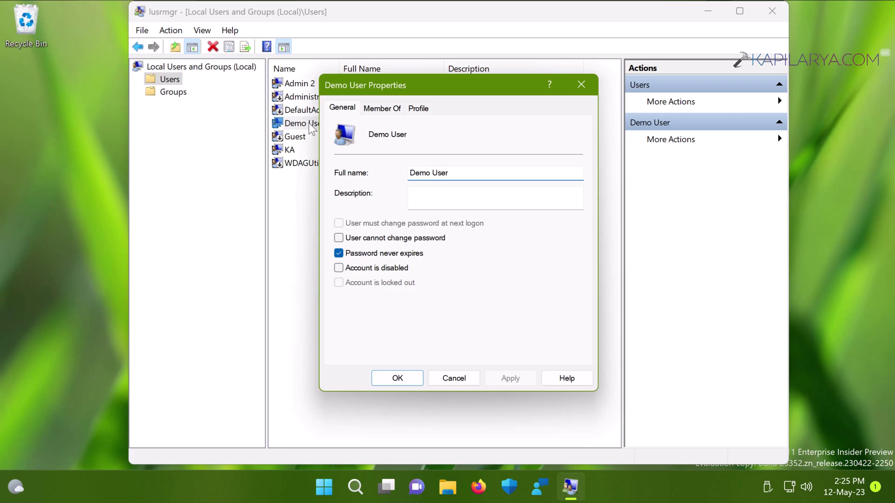
{"action": "left_click", "coordinate": [339, 268]}
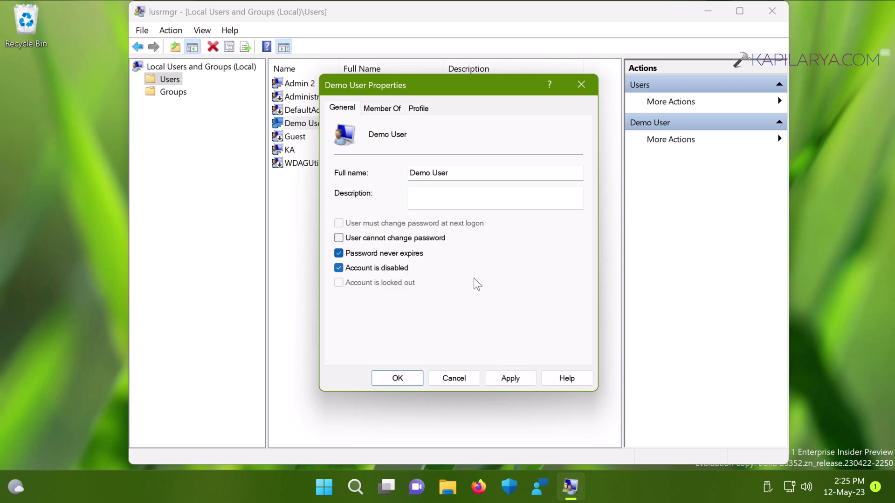
{"action": "left_click", "coordinate": [498, 383]}
{"action": "left_click", "coordinate": [397, 378]}
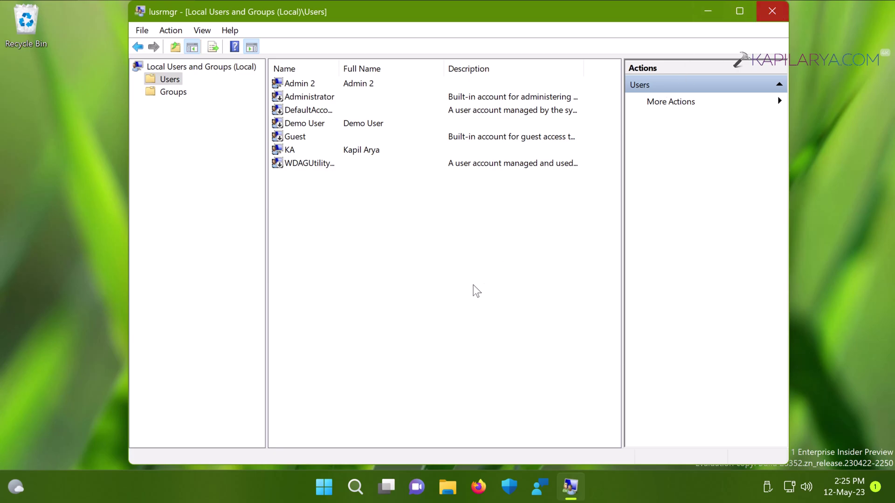
Close Local Users and Groups and sign out of the current account.
{"action": "key", "text": "alt+F4"}
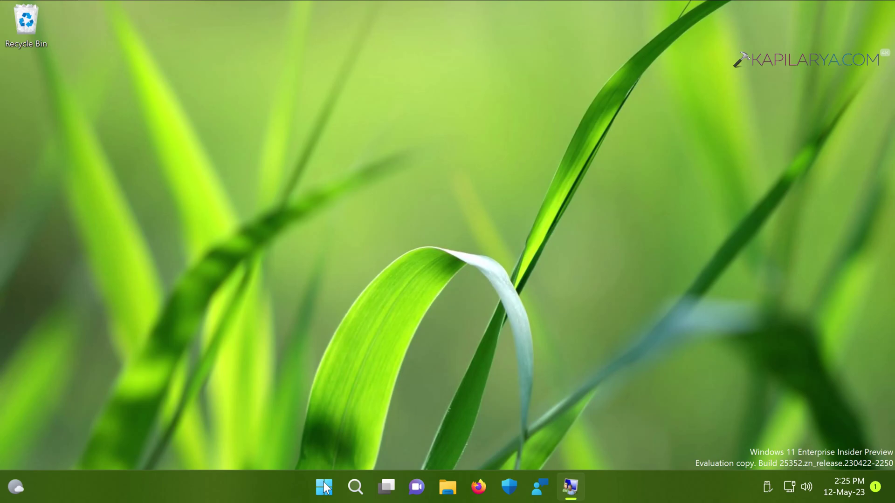
{"action": "right_click", "coordinate": [335, 482]}
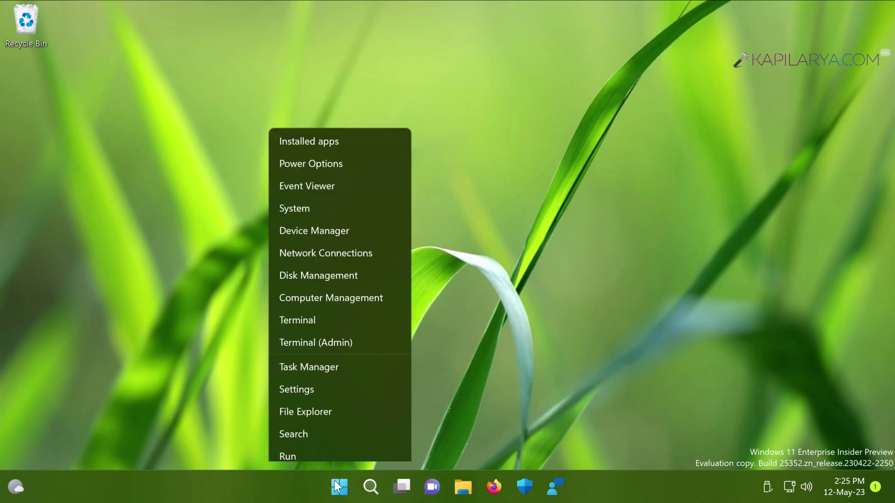
{"action": "mouse_move", "coordinate": [356, 427]}
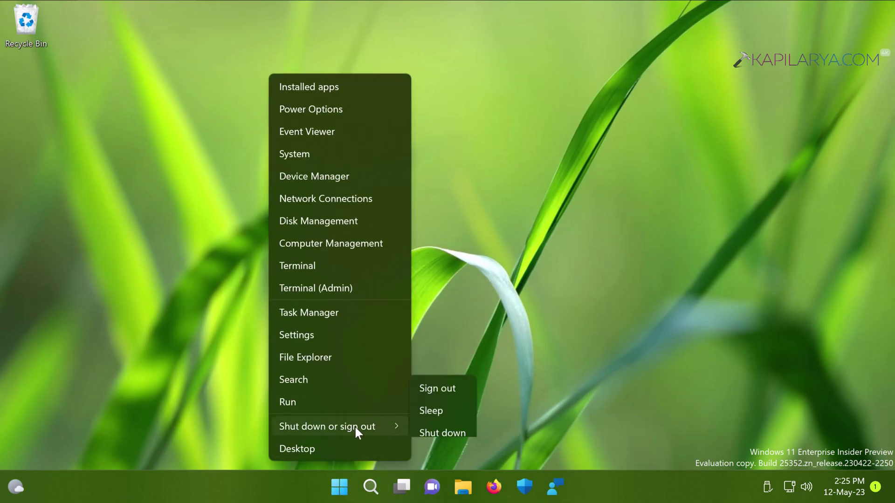
{"action": "left_click", "coordinate": [443, 360]}
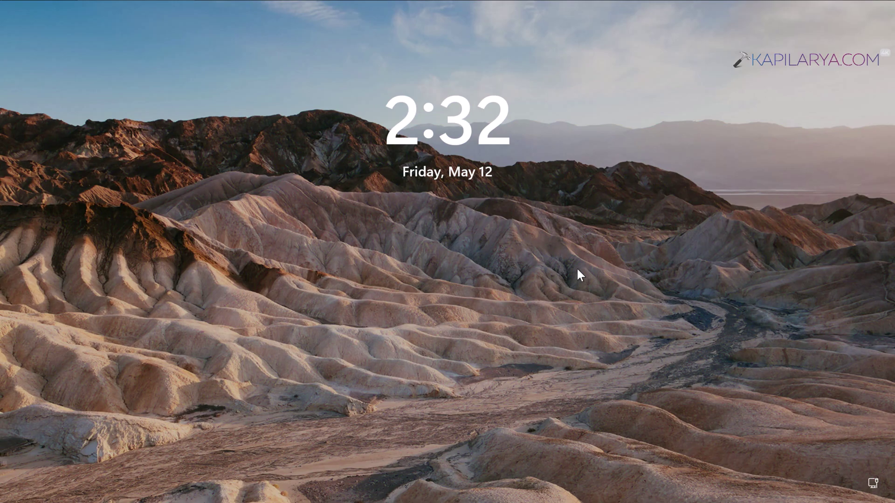
Dismiss the lock screen and sign back in with the main account's PIN.
{"action": "left_click", "coordinate": [528, 268]}
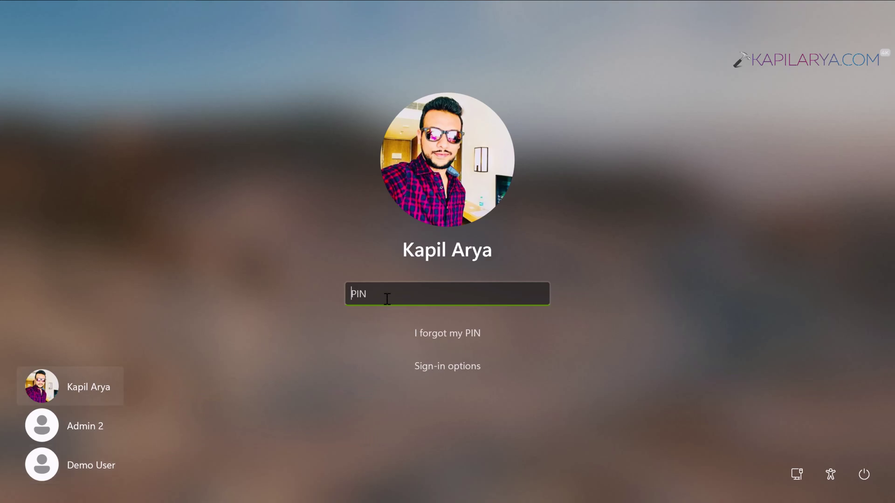
{"action": "type", "text": "123"}
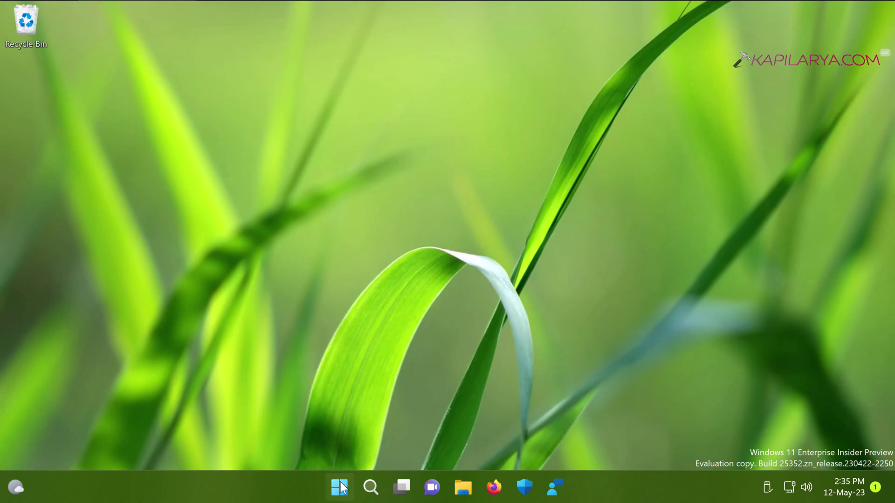
Launch regedit from the Run box.
{"action": "right_click", "coordinate": [340, 487]}
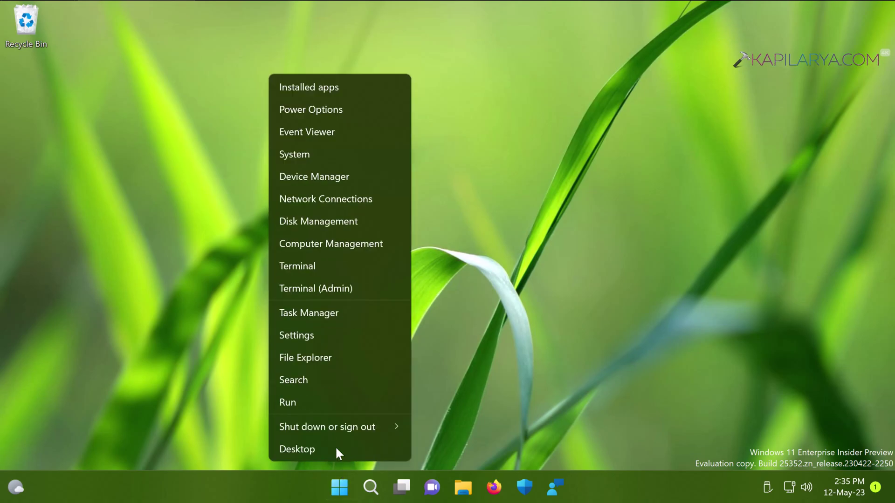
{"action": "left_click", "coordinate": [328, 400]}
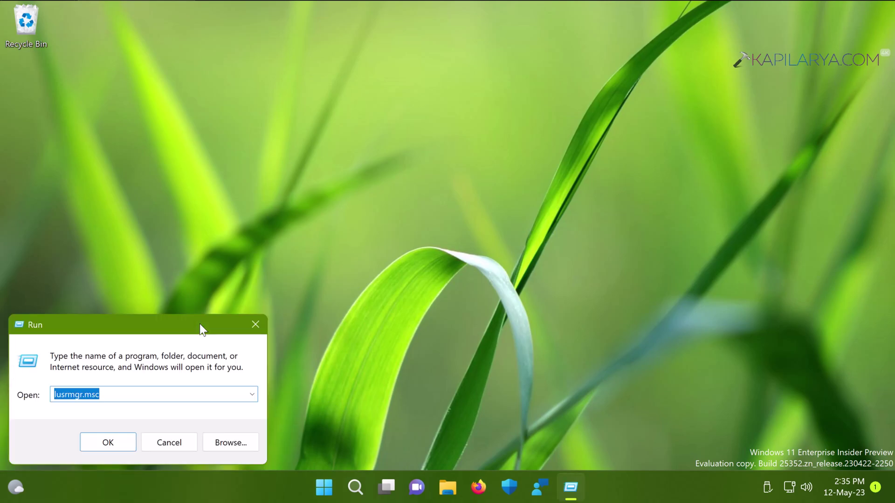
{"action": "type", "text": "re"}
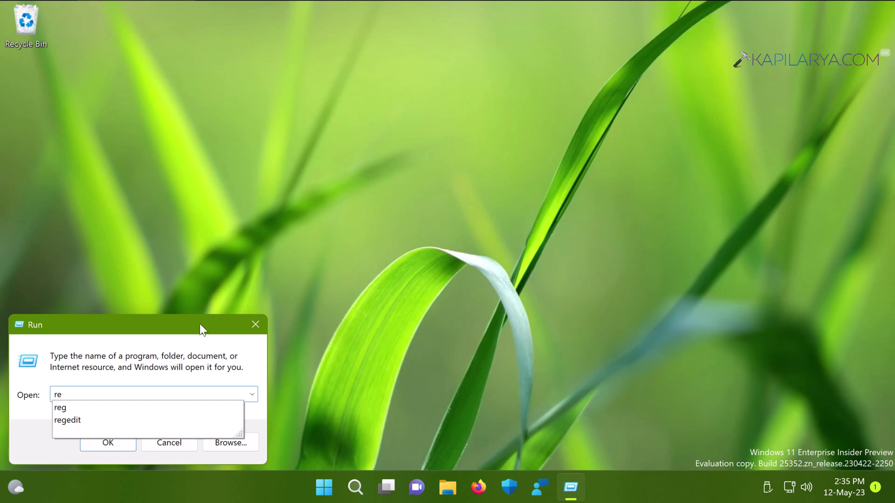
{"action": "type", "text": "gedit"}
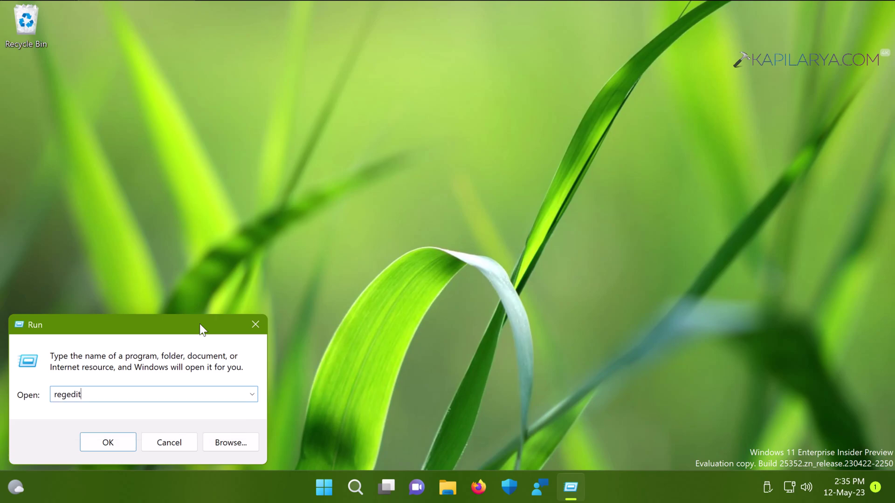
{"action": "key", "text": "Return"}
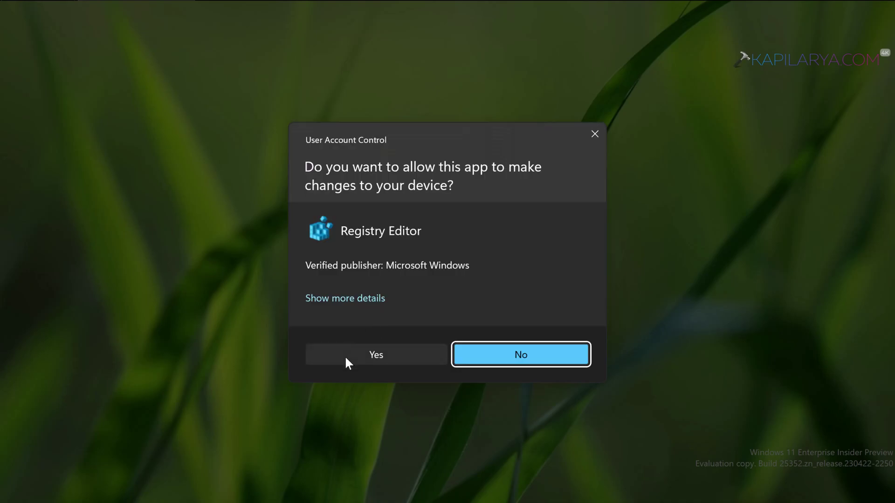
Allow the UAC prompt, then select and right-click the Winlogon key.
{"action": "left_click", "coordinate": [345, 355]}
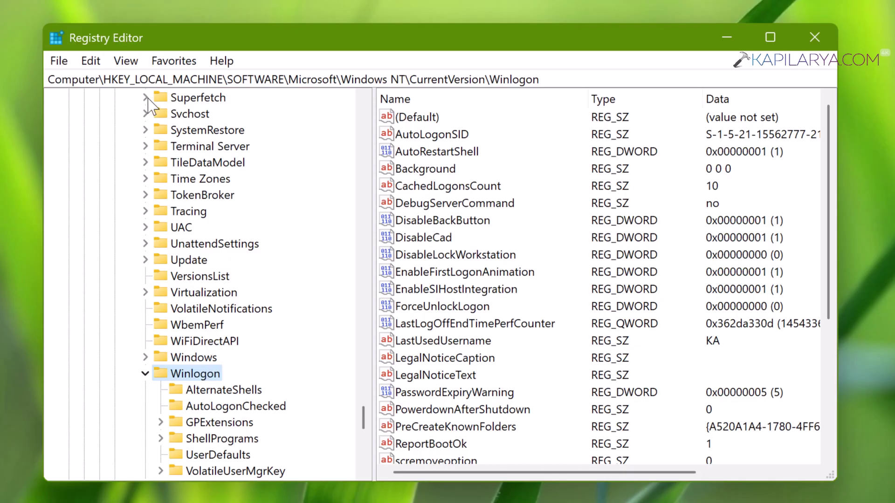
{"action": "left_click_drag", "start_coordinate": [104, 79], "coordinate": [554, 80]}
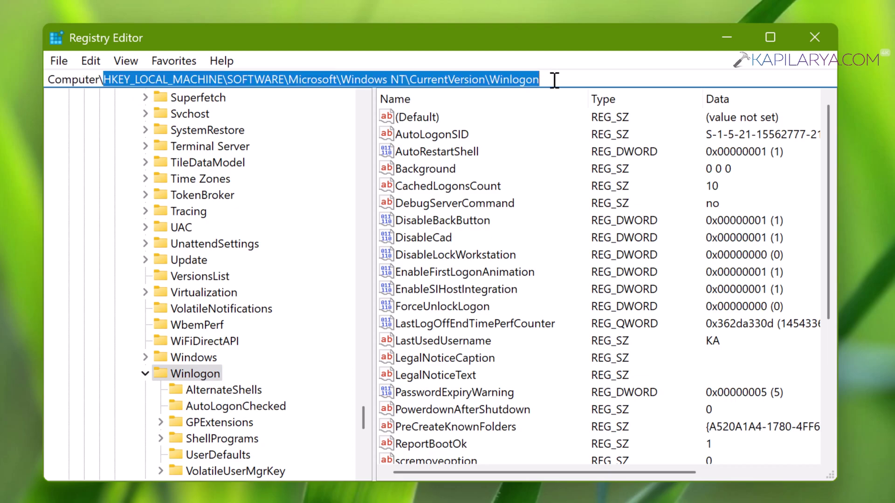
{"action": "left_click", "coordinate": [211, 376]}
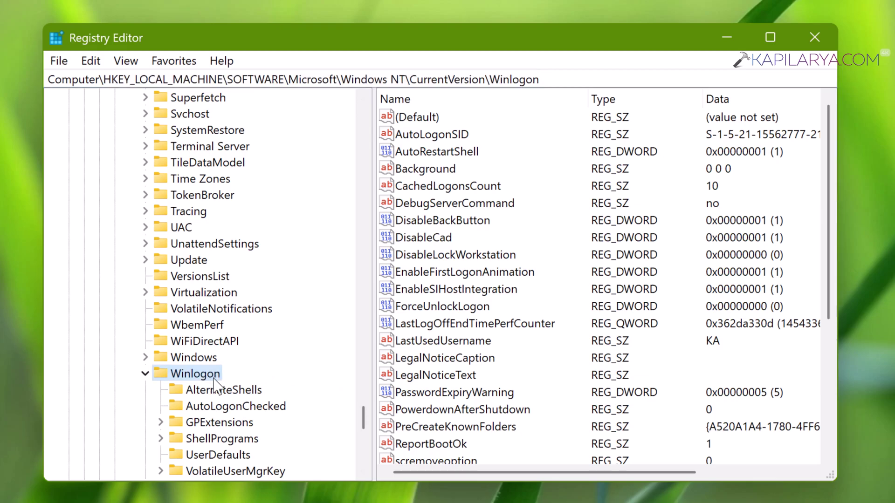
{"action": "right_click", "coordinate": [215, 385]}
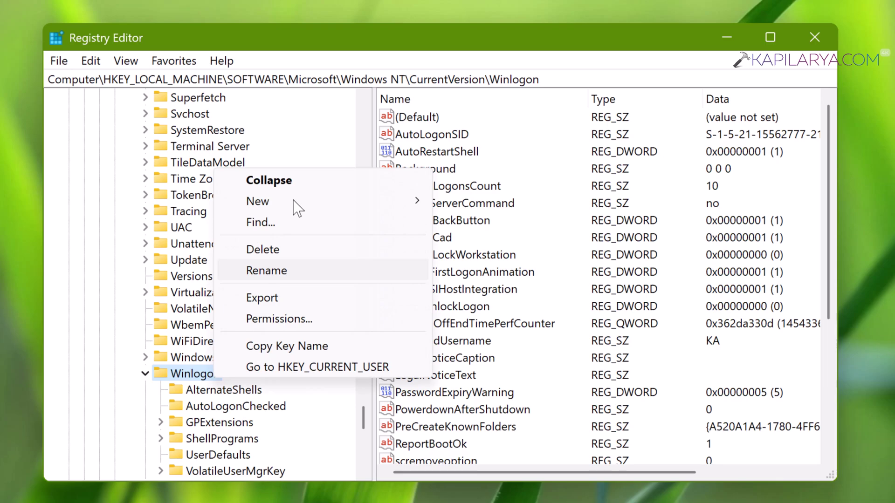
{"action": "mouse_move", "coordinate": [295, 205]}
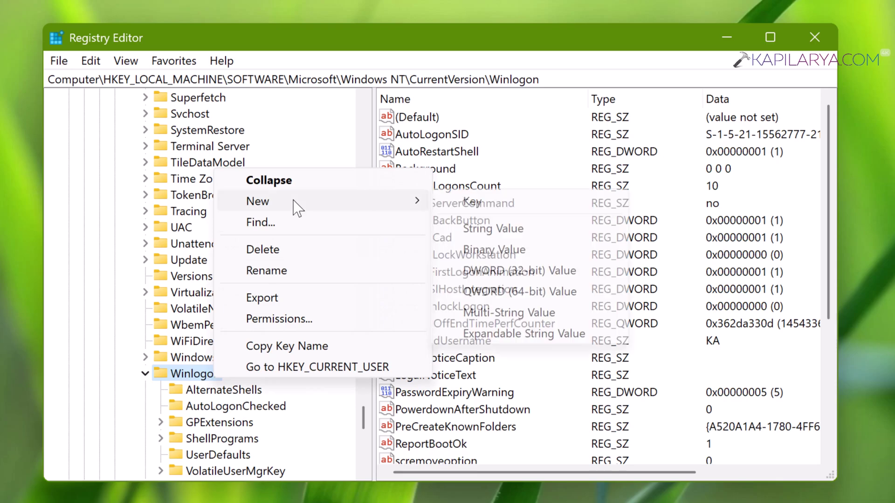
Create a new key named SpecialAccounts under Winlogon.
{"action": "left_click", "coordinate": [480, 203]}
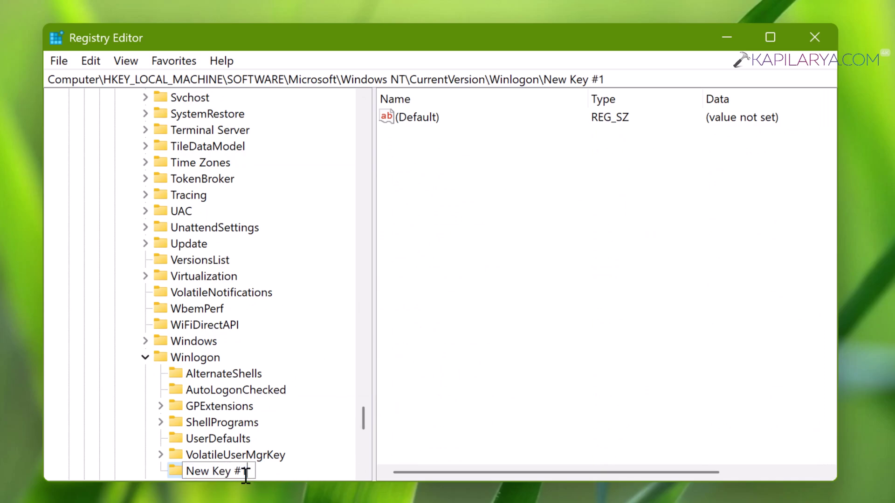
{"action": "key", "text": "BackSpace"}
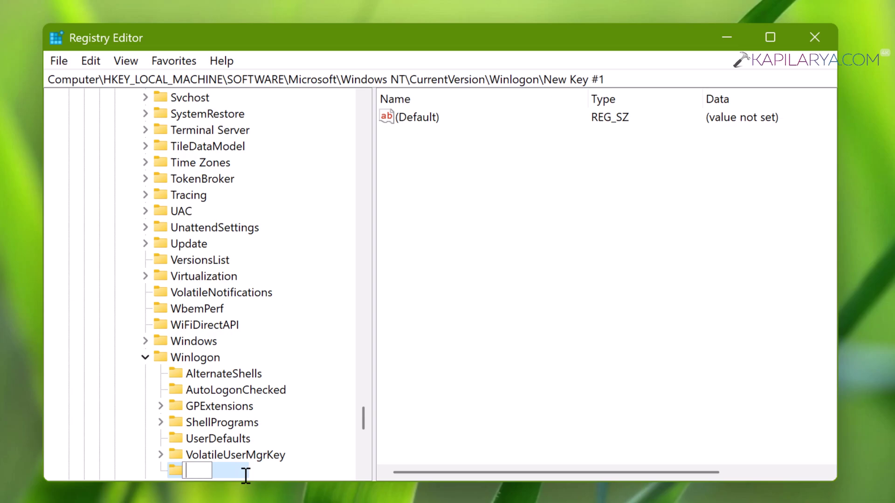
{"action": "type", "text": "Special"}
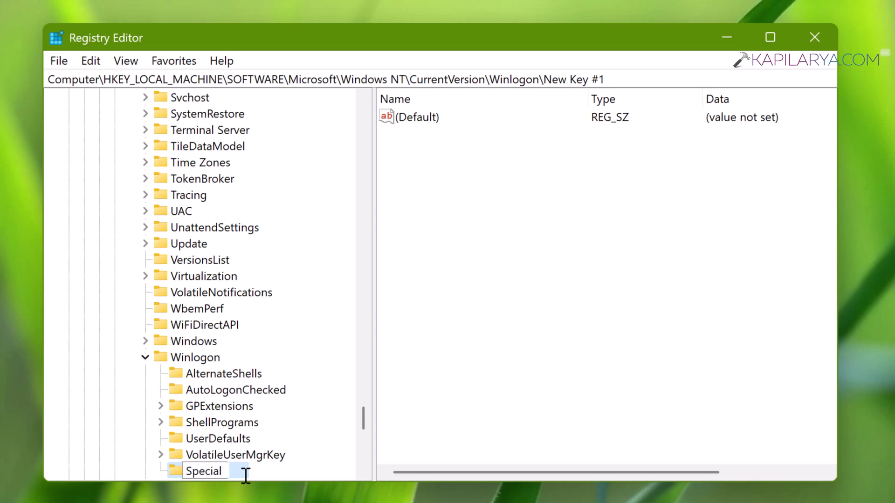
{"action": "type", "text": "Accounts"}
{"action": "key", "text": "Return"}
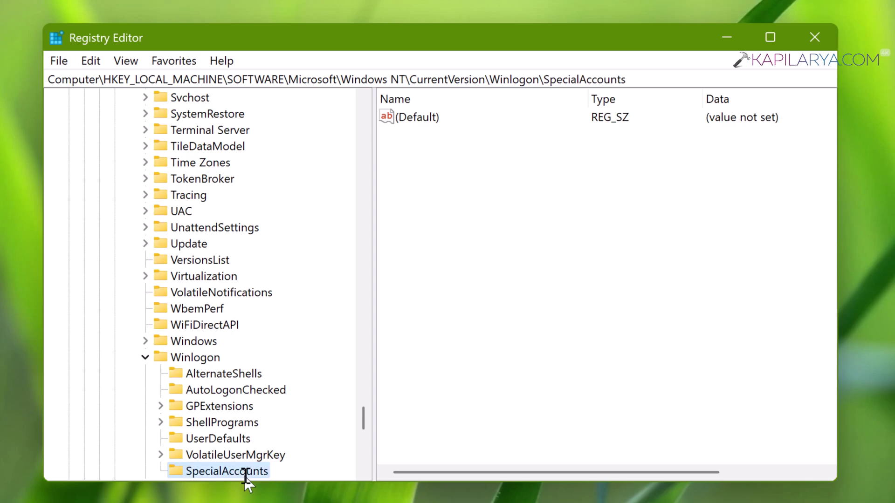
{"action": "left_click", "coordinate": [363, 473]}
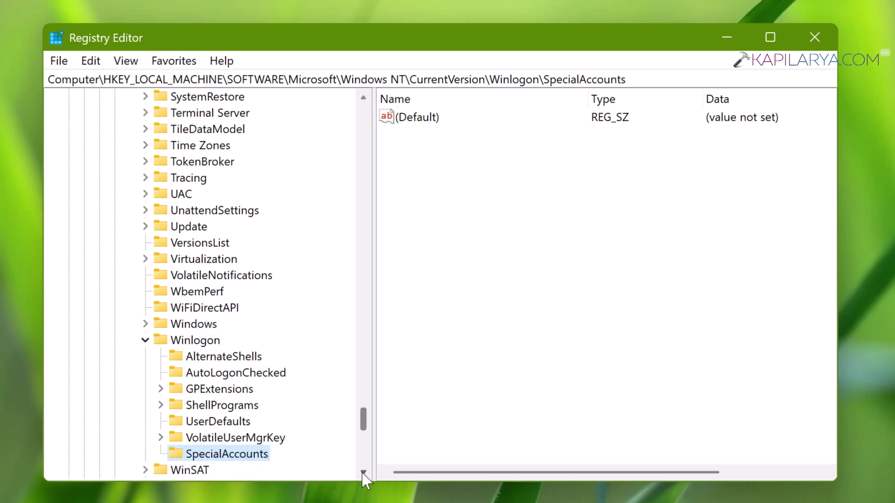
{"action": "left_click", "coordinate": [363, 473]}
{"action": "left_click", "coordinate": [363, 473]}
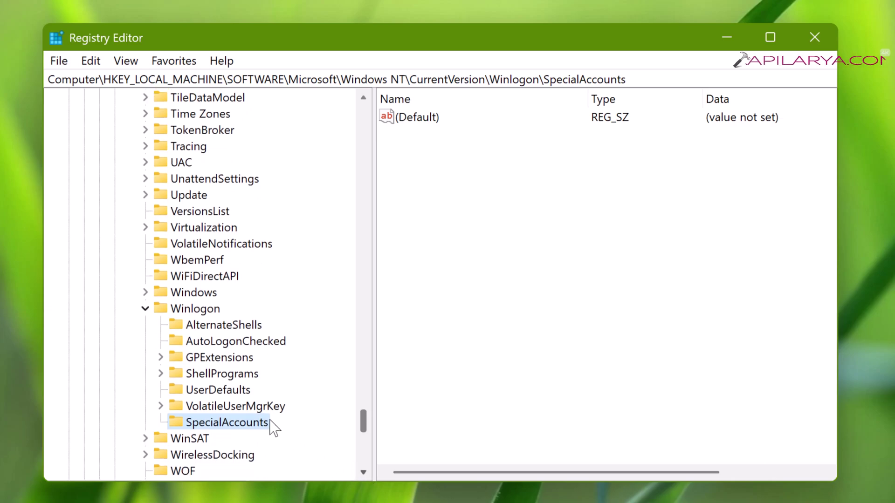
{"action": "scroll", "coordinate": [254, 422], "scroll_direction": "down", "scroll_amount": 1}
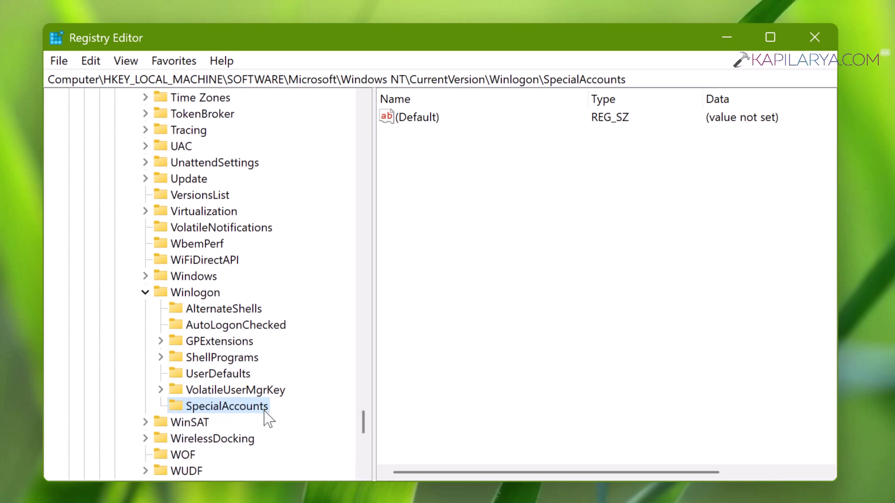
Create a new key named UserList inside SpecialAccounts.
{"action": "right_click", "coordinate": [268, 419]}
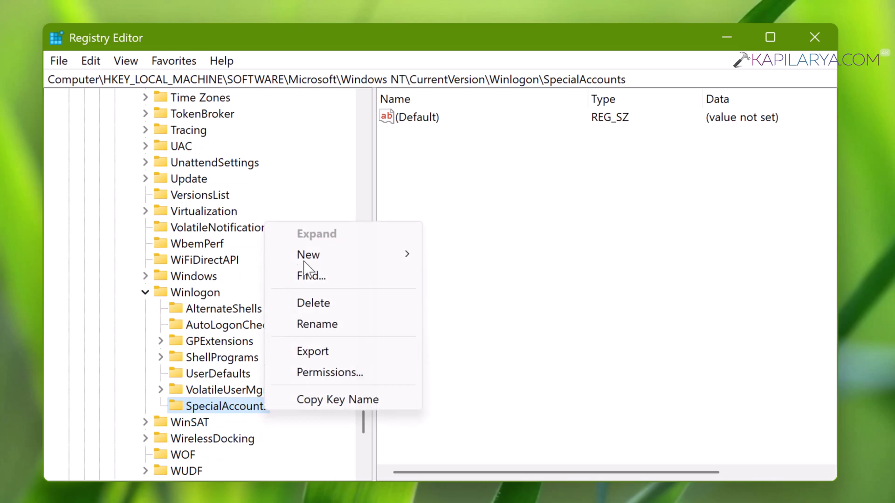
{"action": "mouse_move", "coordinate": [324, 257]}
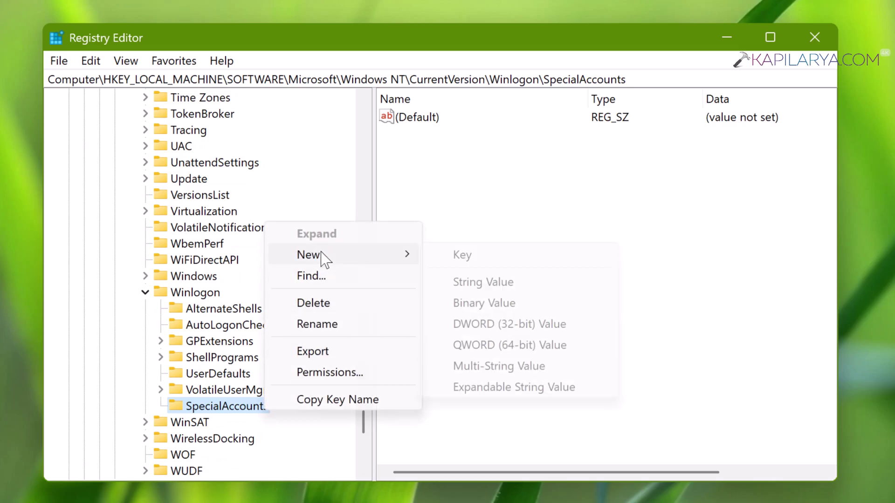
{"action": "left_click", "coordinate": [470, 260]}
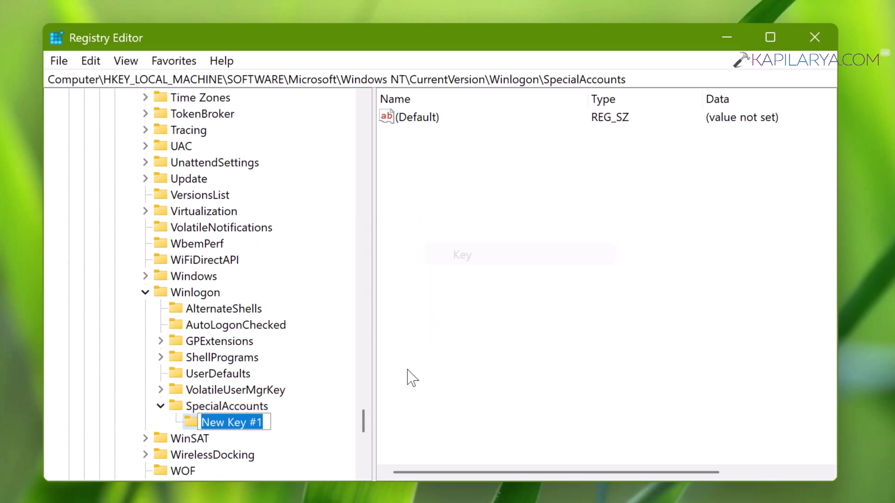
{"action": "type", "text": "UserL"}
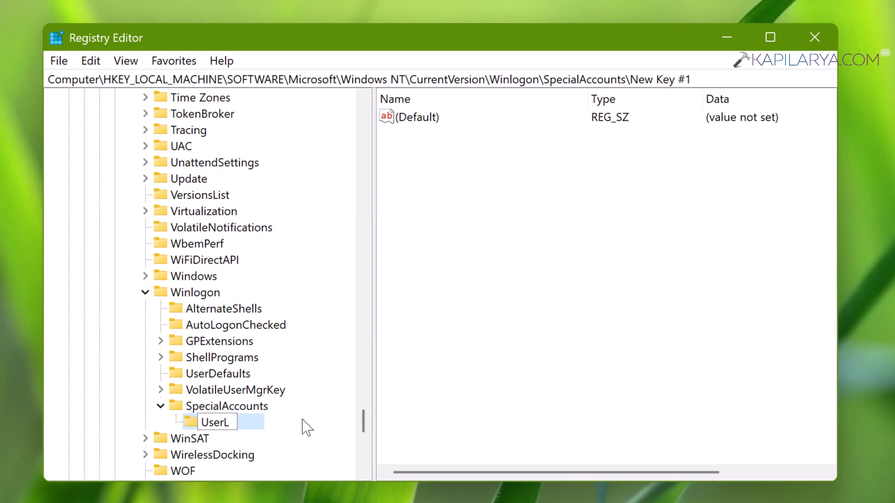
{"action": "type", "text": "ist"}
{"action": "key", "text": "Return"}
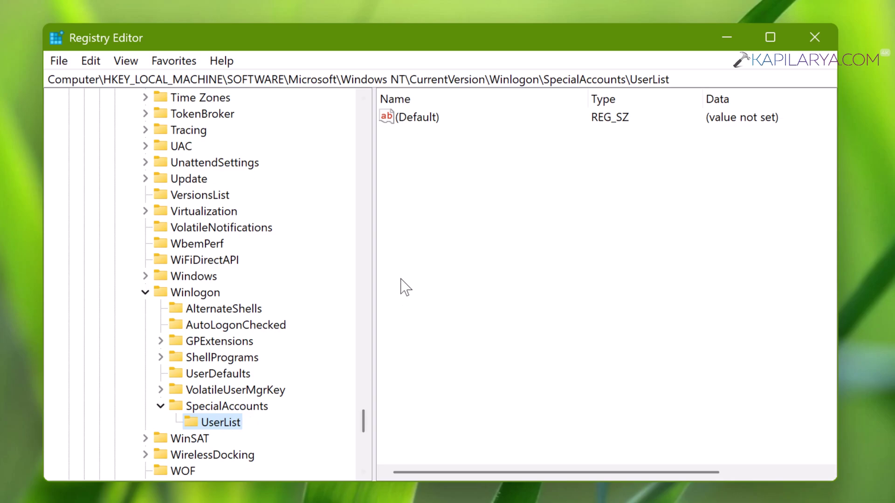
Add a DWORD (32-bit) value named 'Demo User', left at 0, to UserList.
{"action": "left_click", "coordinate": [427, 200]}
{"action": "right_click", "coordinate": [423, 193]}
{"action": "mouse_move", "coordinate": [457, 204]}
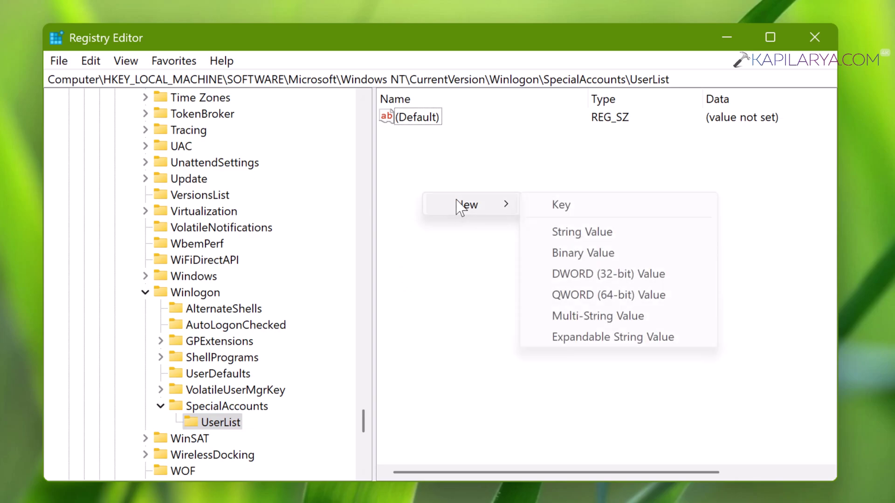
{"action": "left_click", "coordinate": [587, 278]}
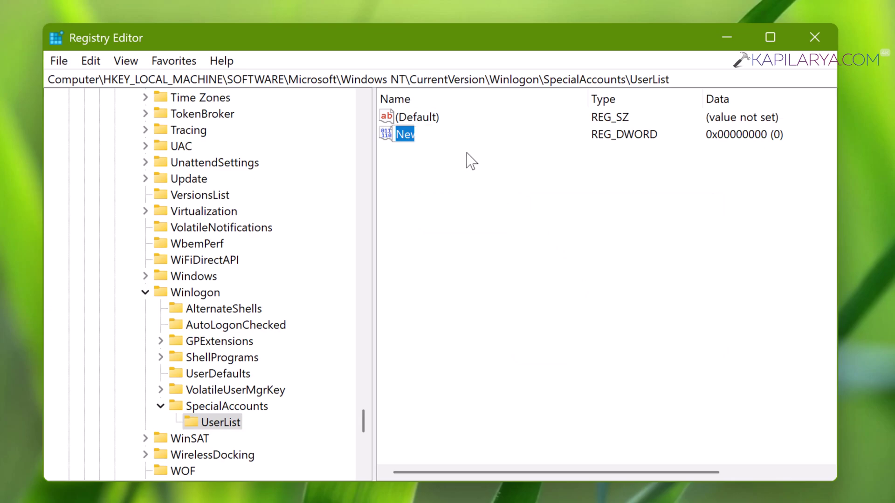
{"action": "type", "text": "Demo"}
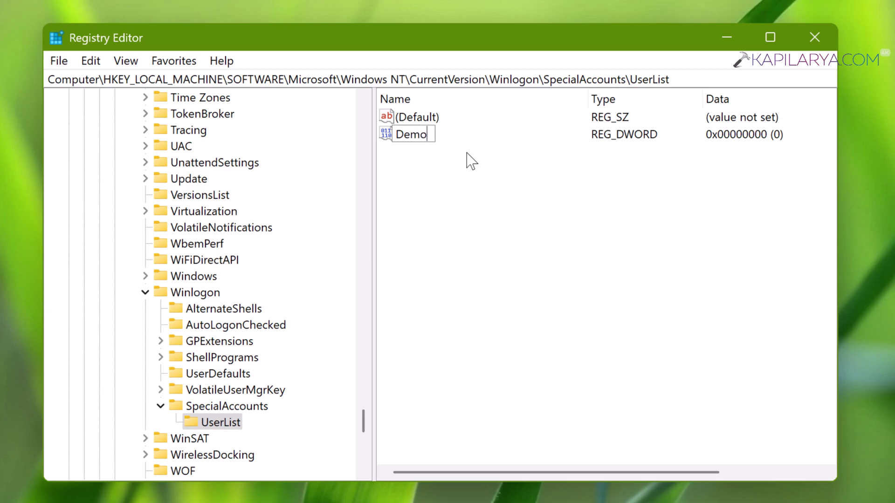
{"action": "type", "text": " User"}
{"action": "key", "text": "Return"}
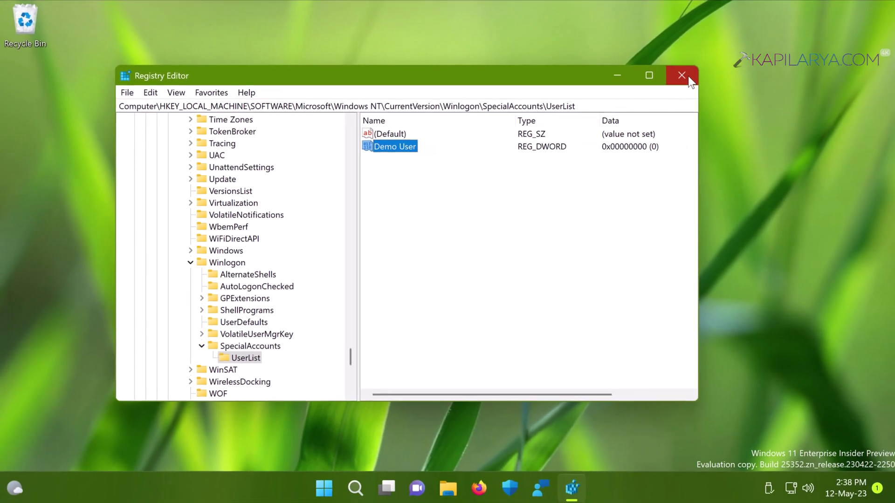
Close Registry Editor and run lusrmgr.msc to reopen Local Users and Groups.
{"action": "left_click", "coordinate": [821, 37]}
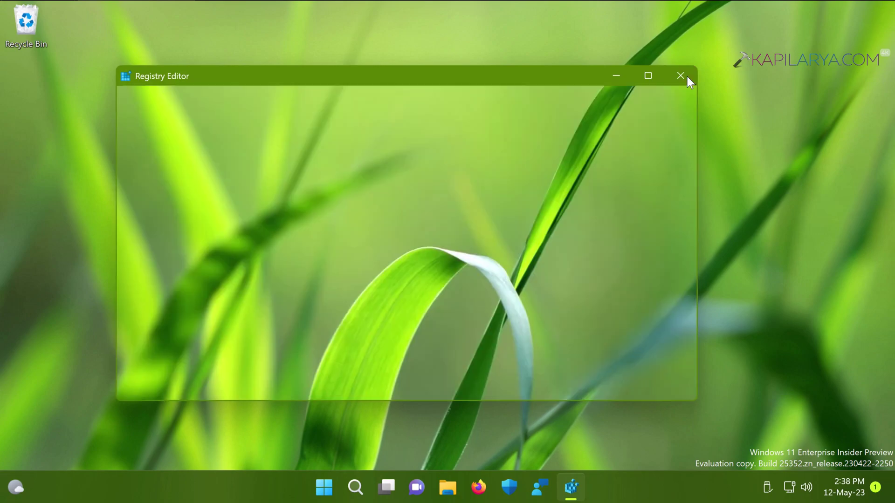
{"action": "right_click", "coordinate": [339, 487]}
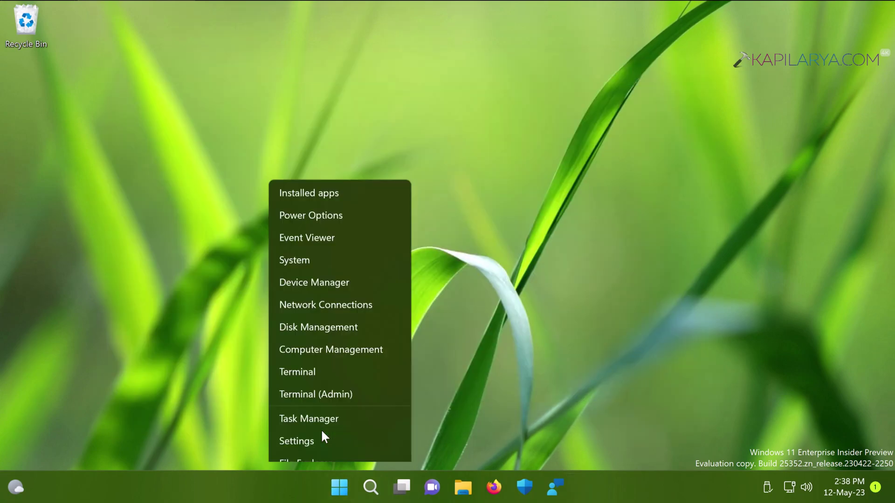
{"action": "left_click", "coordinate": [301, 403]}
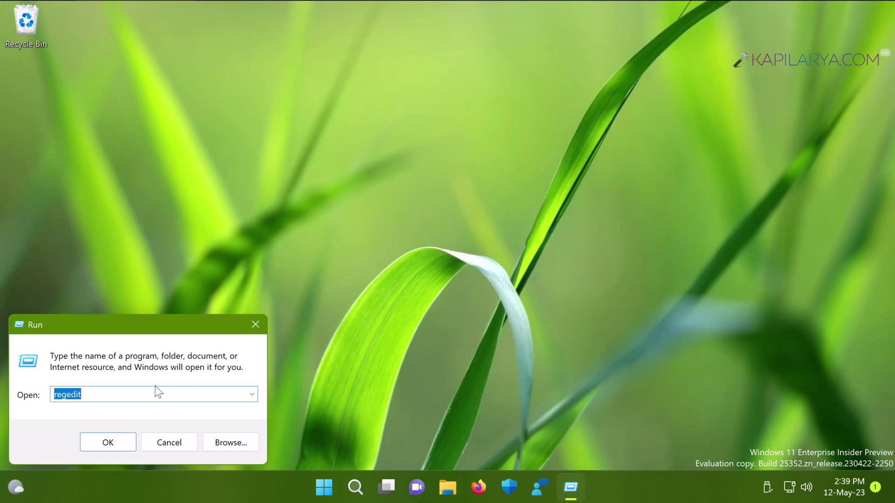
{"action": "type", "text": "lusrmgr.msc"}
{"action": "key", "text": "Return"}
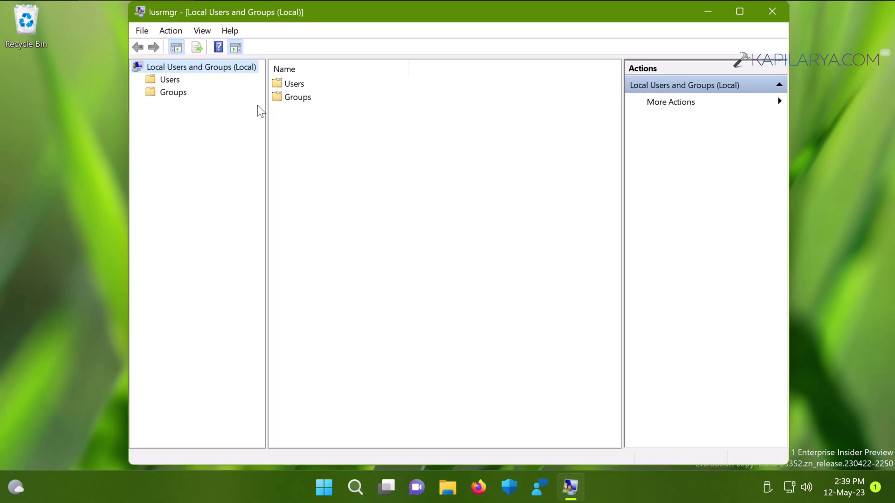
{"action": "double_click", "coordinate": [298, 85]}
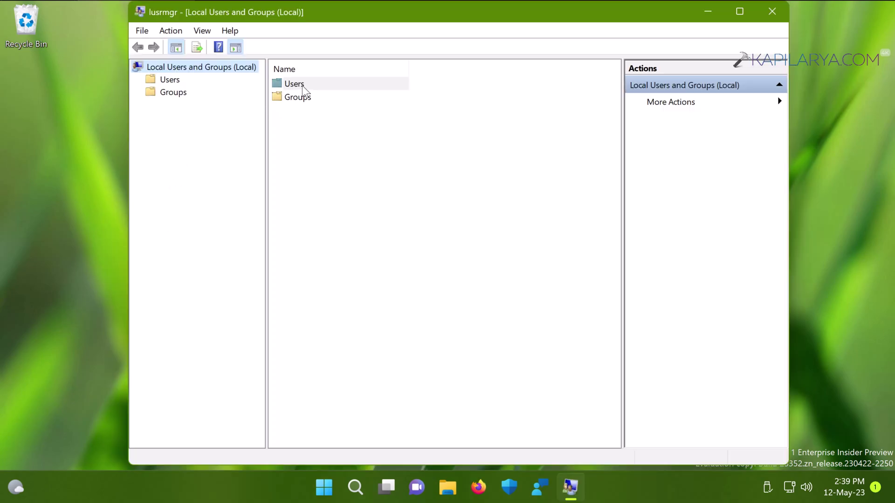
{"action": "double_click", "coordinate": [295, 124]}
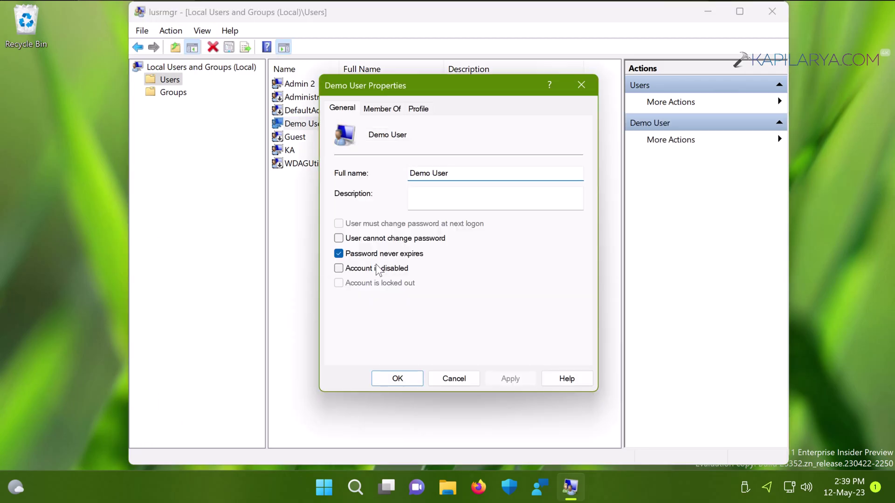
{"action": "left_click", "coordinate": [460, 379]}
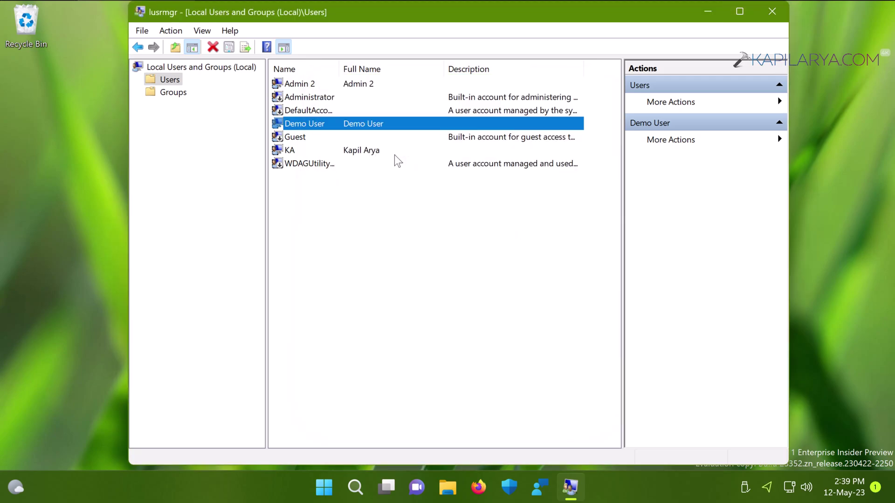
{"action": "left_click", "coordinate": [774, 16]}
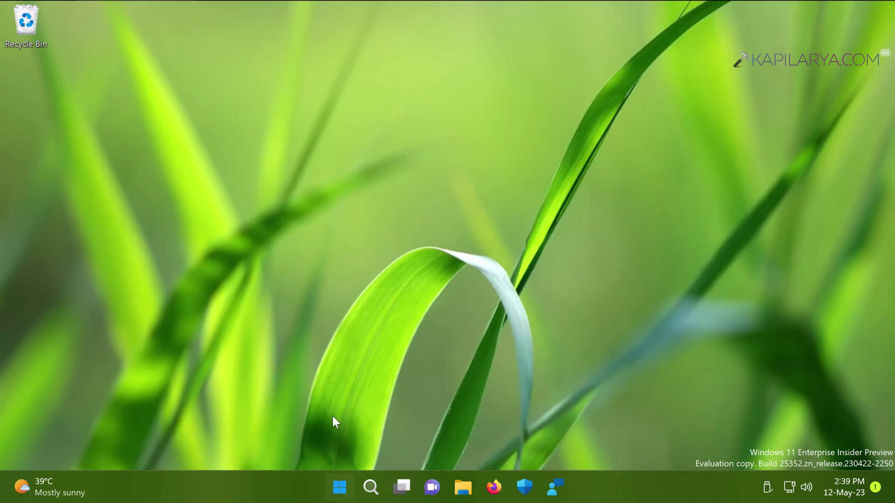
Sign out via the Win+X menu and open the sign-in screen, which now shows only the main account and Admin 2.
{"action": "key", "text": "super+x"}
{"action": "mouse_move", "coordinate": [347, 426]}
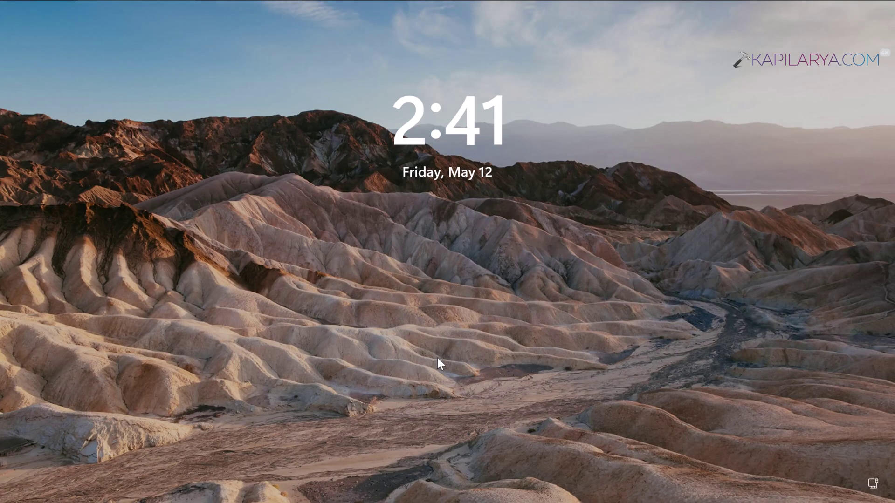
{"action": "left_click", "coordinate": [514, 250]}
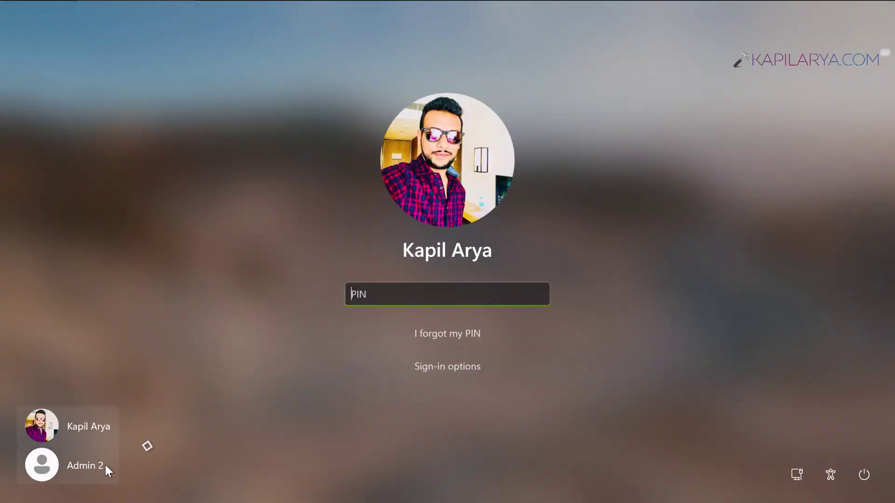